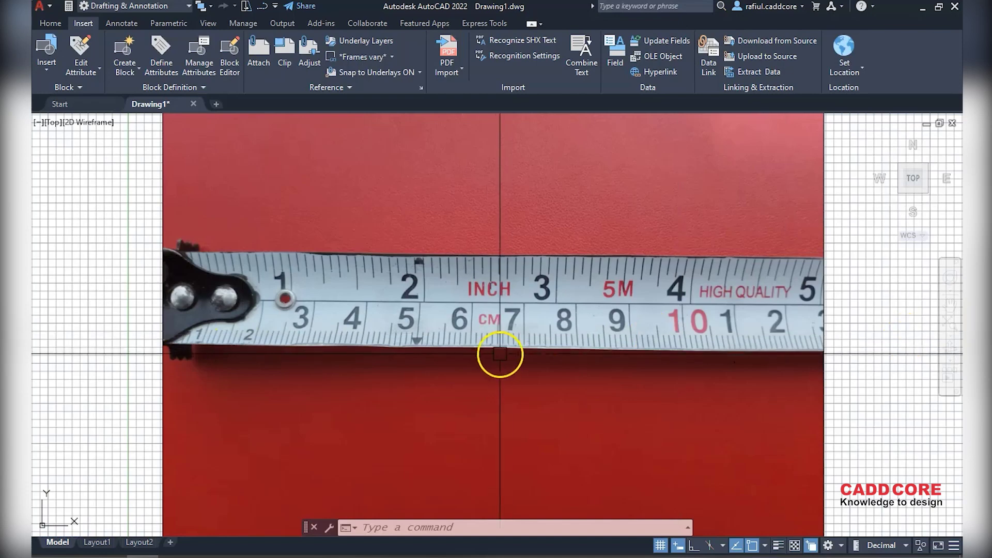
- Zoom in and out around the 6 cm mark and INCH label to inspect them
scroll(486, 369, up, 2)
scroll(486, 369, down, 2)
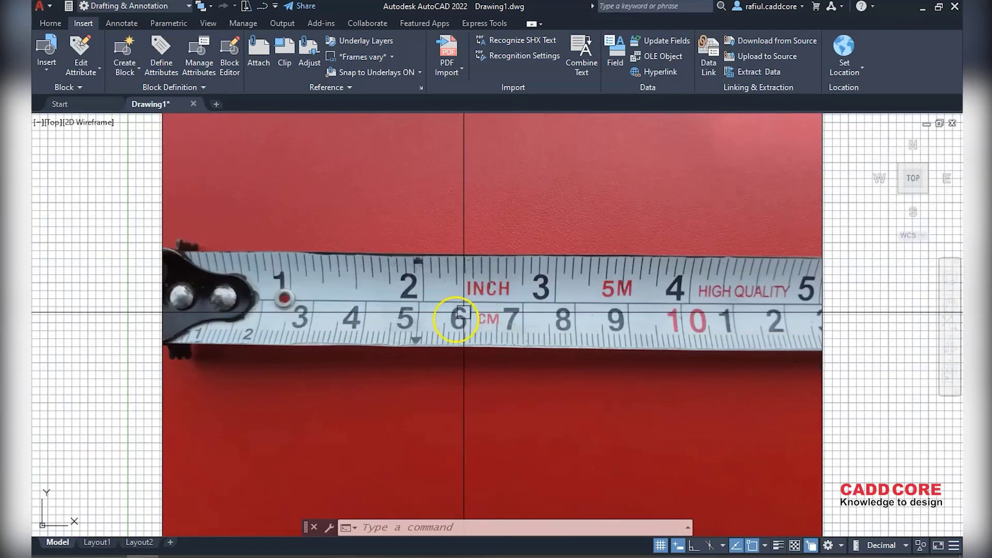
scroll(460, 337, up, 8)
scroll(478, 364, down, 4)
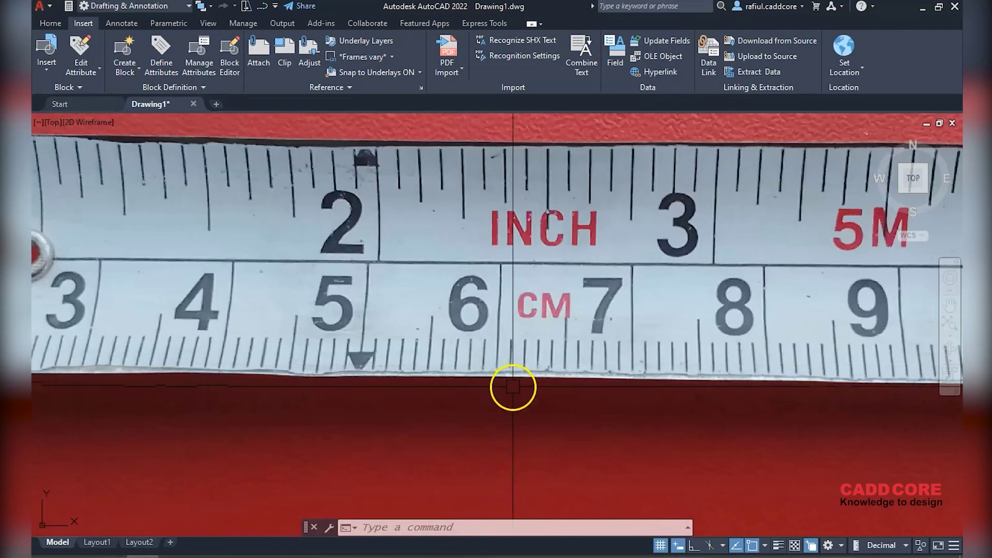
scroll(511, 356, down, 4)
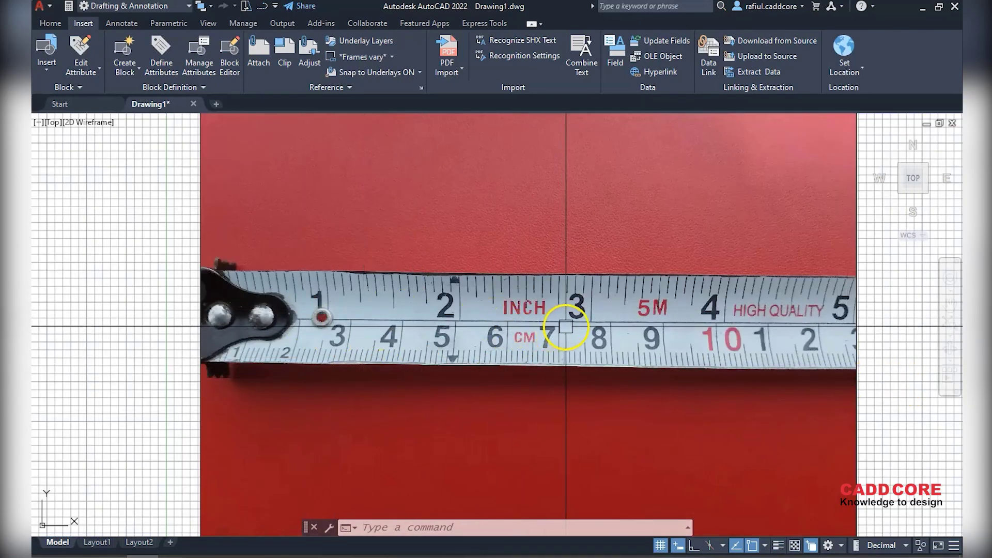
scroll(562, 321, up, 2)
scroll(562, 321, down, 2)
scroll(372, 314, up, 3)
scroll(645, 297, down, 3)
scroll(734, 294, up, 3)
scroll(754, 294, up, 3)
scroll(433, 294, down, 3)
scroll(432, 287, down, 1)
scroll(394, 288, up, 1)
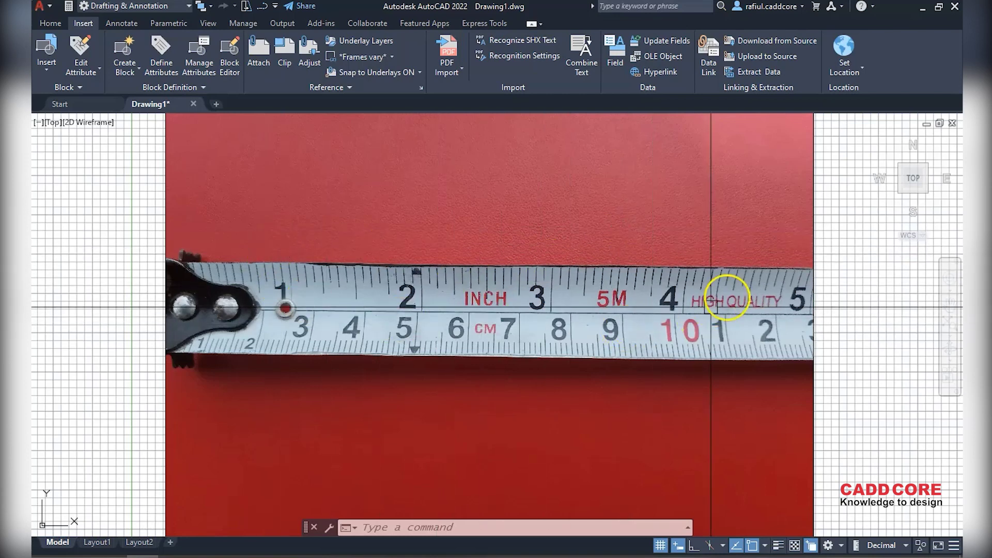
- Check the inch markings near 2 and 3, then zoom out to the whole photo
scroll(494, 289, up, 5)
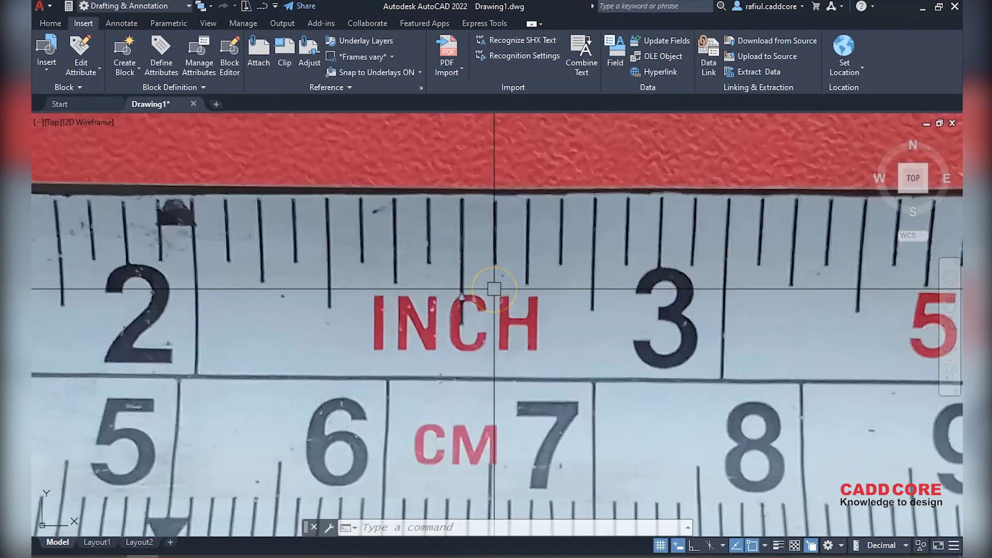
scroll(494, 290, down, 2)
scroll(494, 289, down, 5)
scroll(494, 290, up, 2)
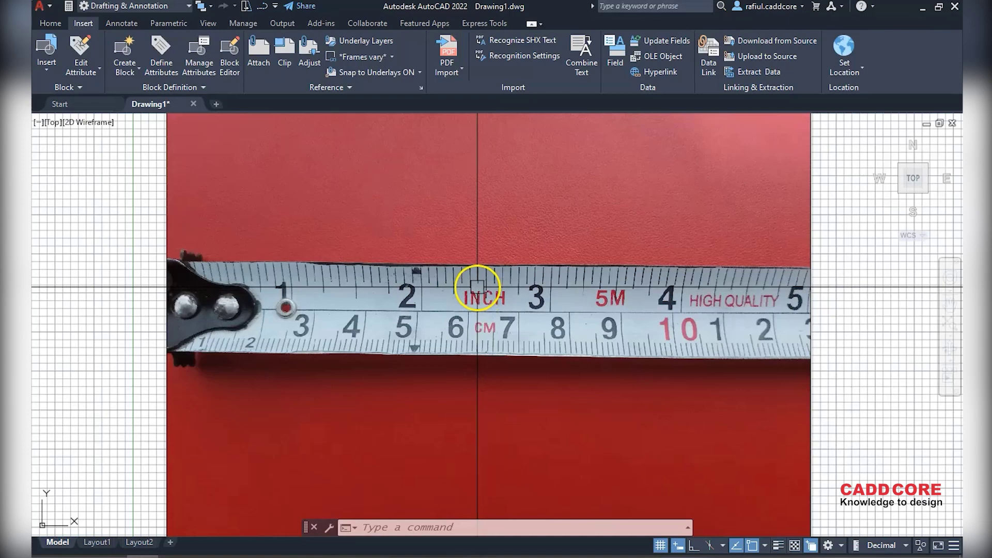
scroll(478, 287, down, 3)
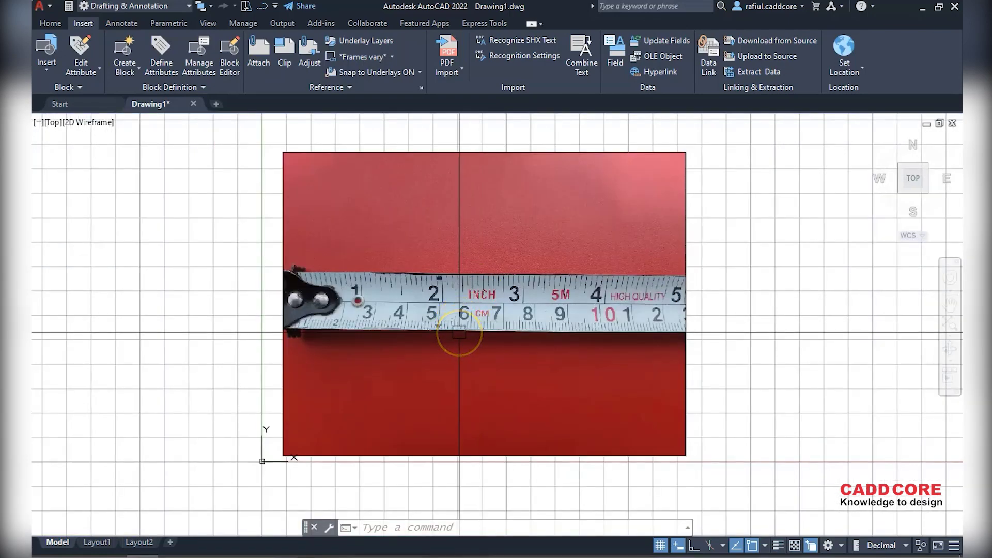
- Pan the enlarged photo, point at the 6 cm mark and its tape edge, then zoom out
scroll(459, 332, up, 2)
middle_drag(503, 314, 490, 336)
click(453, 344)
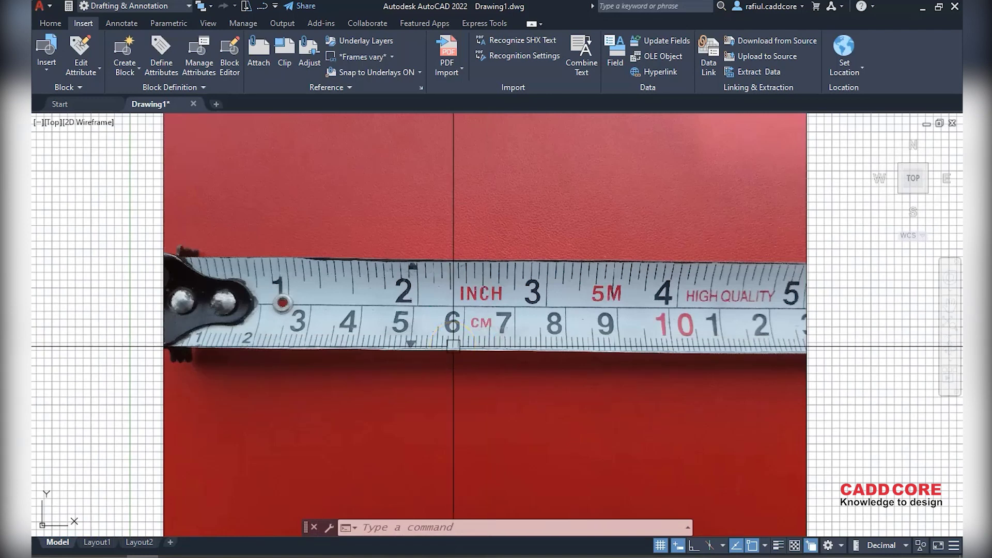
click(427, 356)
click(453, 359)
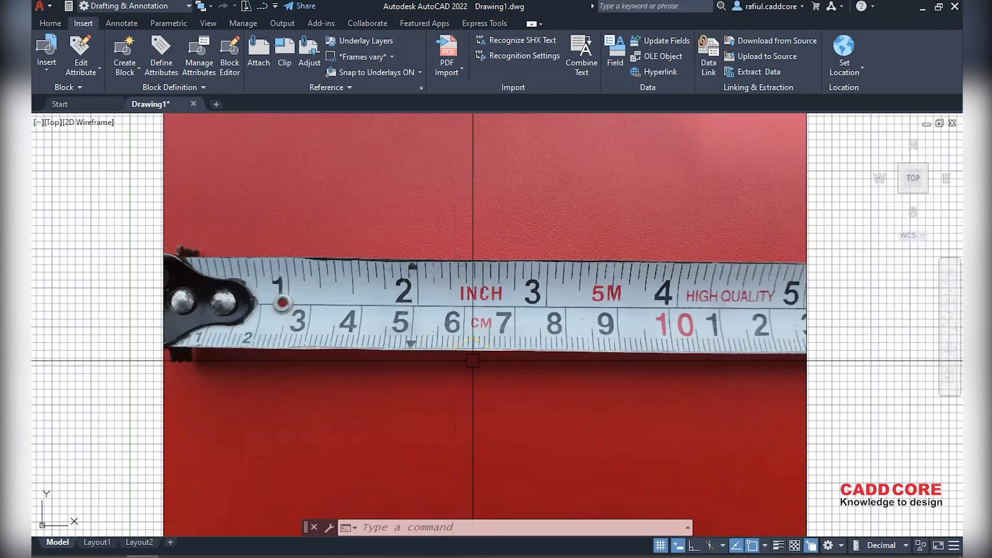
scroll(472, 361, up, 2)
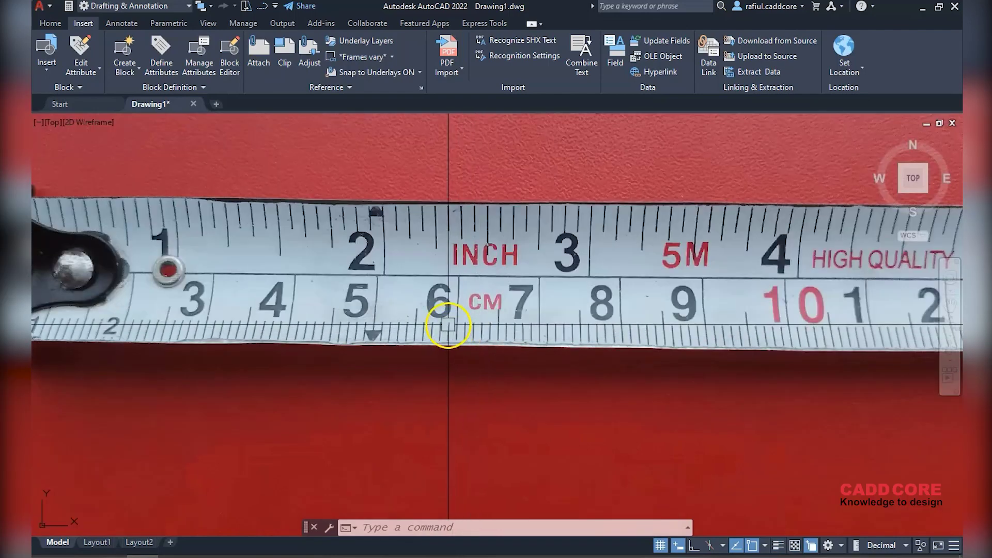
scroll(448, 325, down, 2)
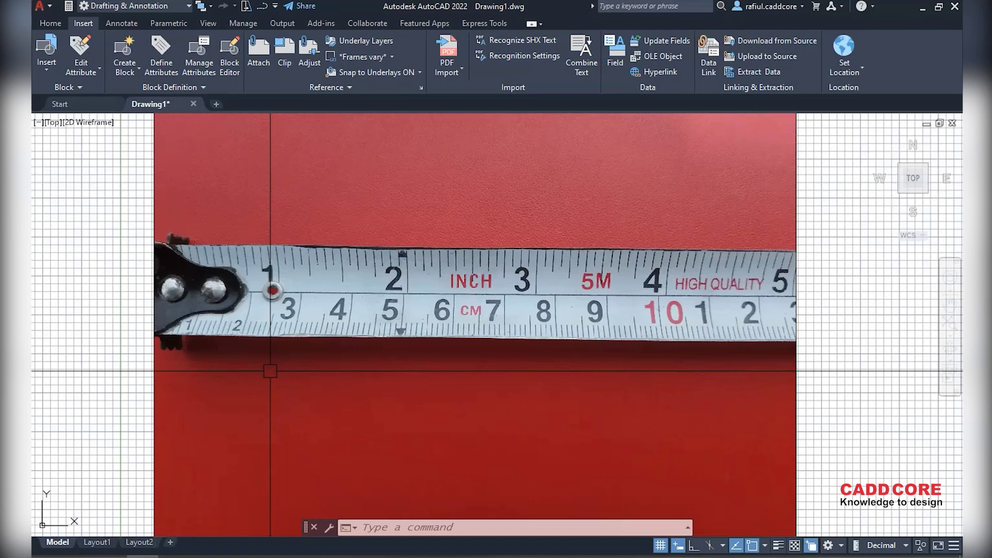
- Inspect the 10 cm mark beside the 4-inch graduation, then zoom back to the full photo
scroll(724, 332, up, 2)
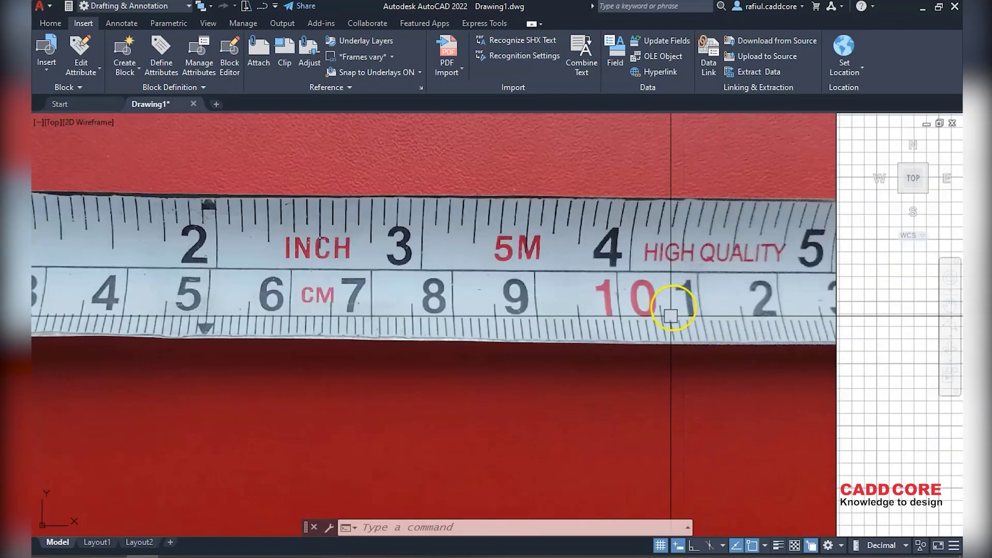
scroll(646, 318, up, 2)
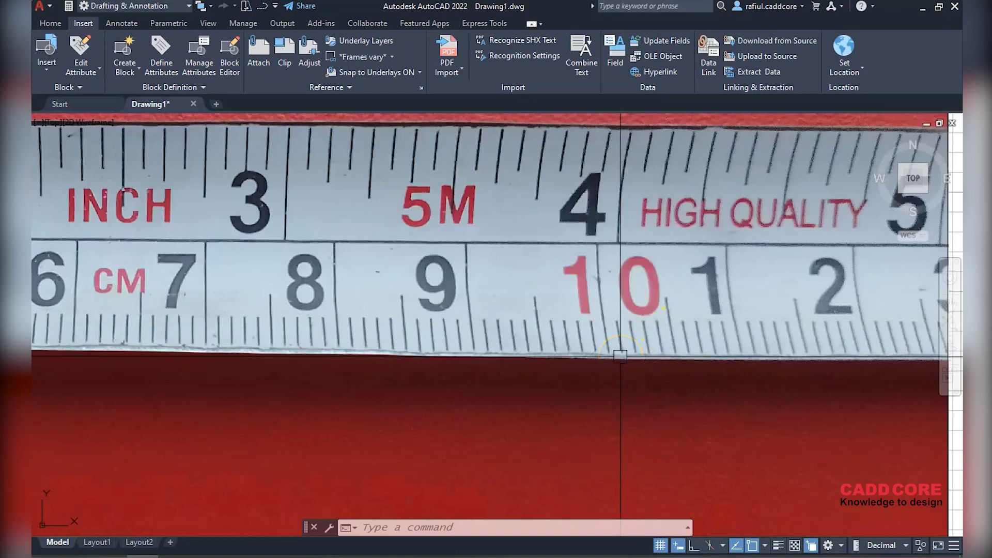
click(623, 359)
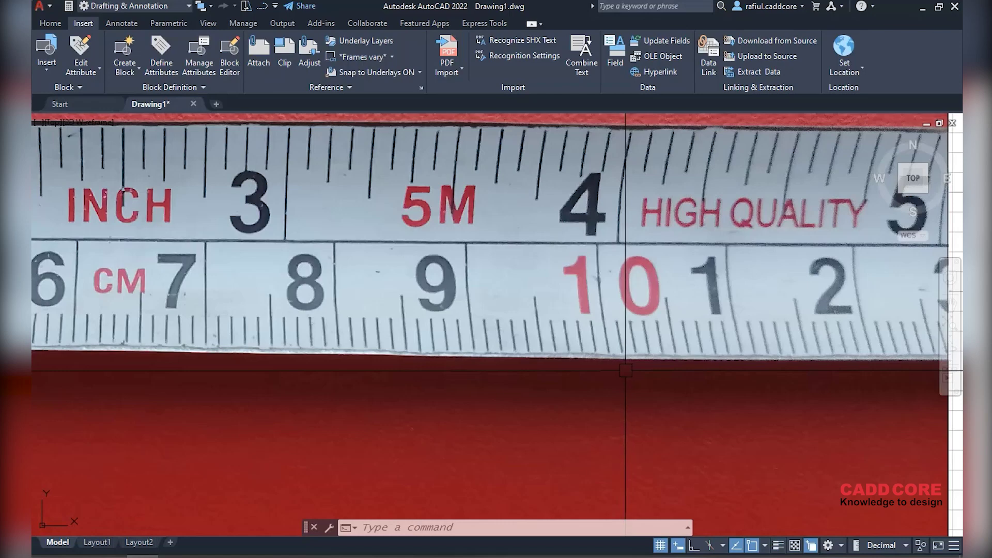
scroll(582, 346, down, 5)
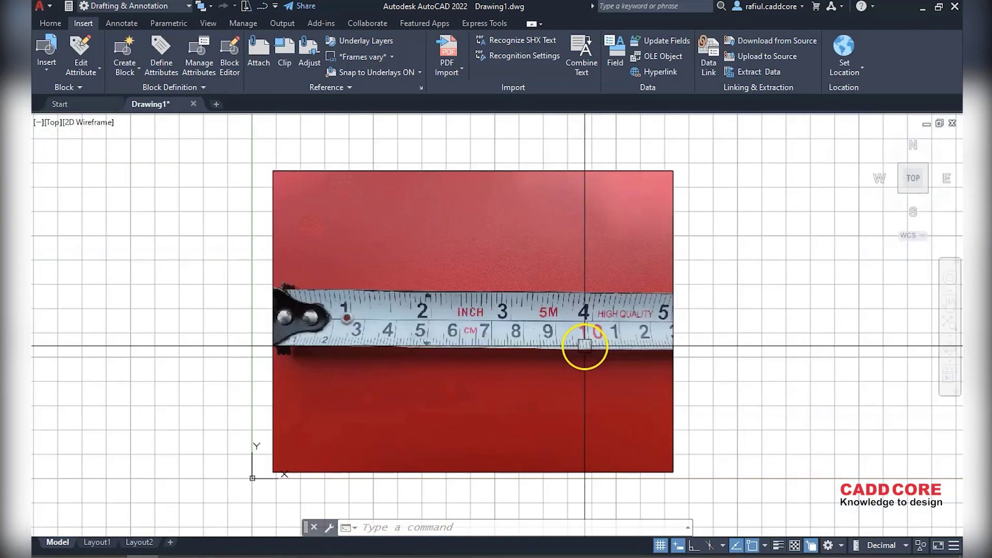
scroll(387, 332, up, 2)
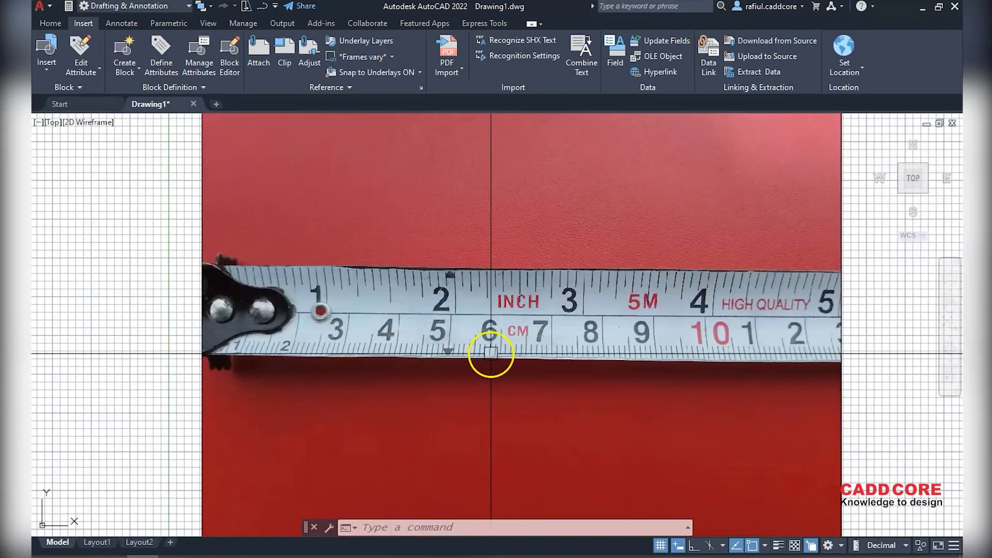
scroll(427, 340, down, 4)
scroll(441, 341, up, 2)
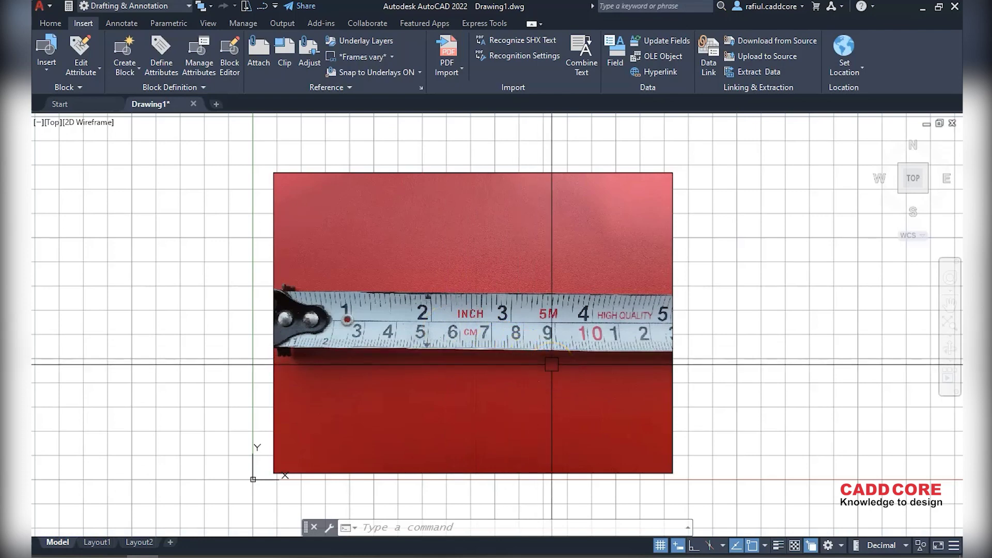
- Zoom in on the 9–10 cm stretch and pan so the cm numerals show
scroll(538, 356, up, 2)
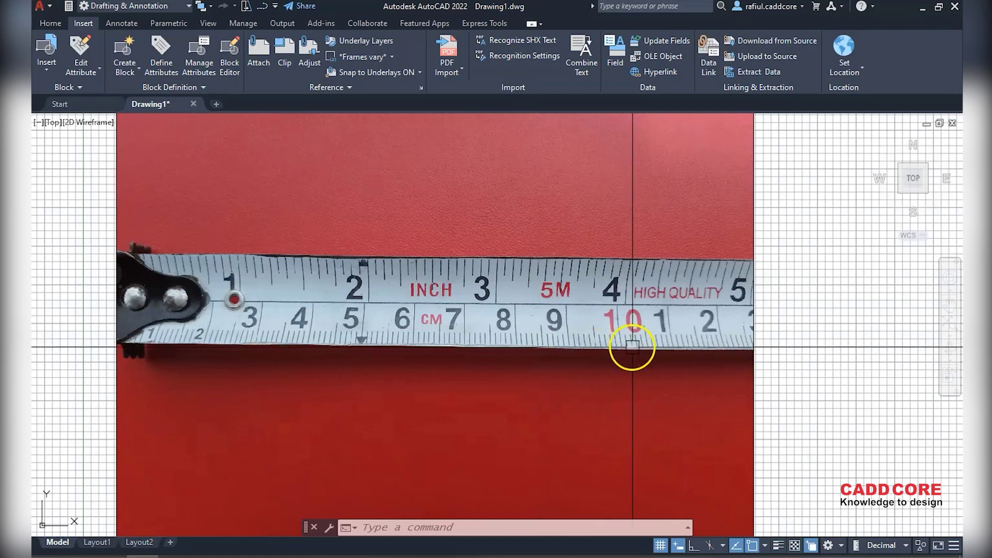
scroll(648, 327, up, 1)
scroll(648, 327, down, 2)
scroll(647, 327, up, 1)
scroll(649, 327, up, 2)
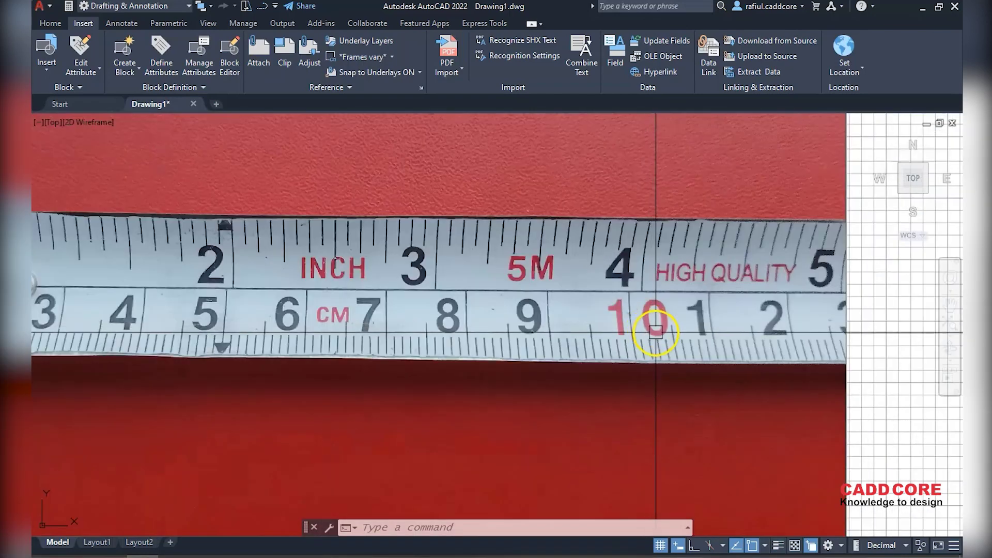
scroll(589, 373, up, 2)
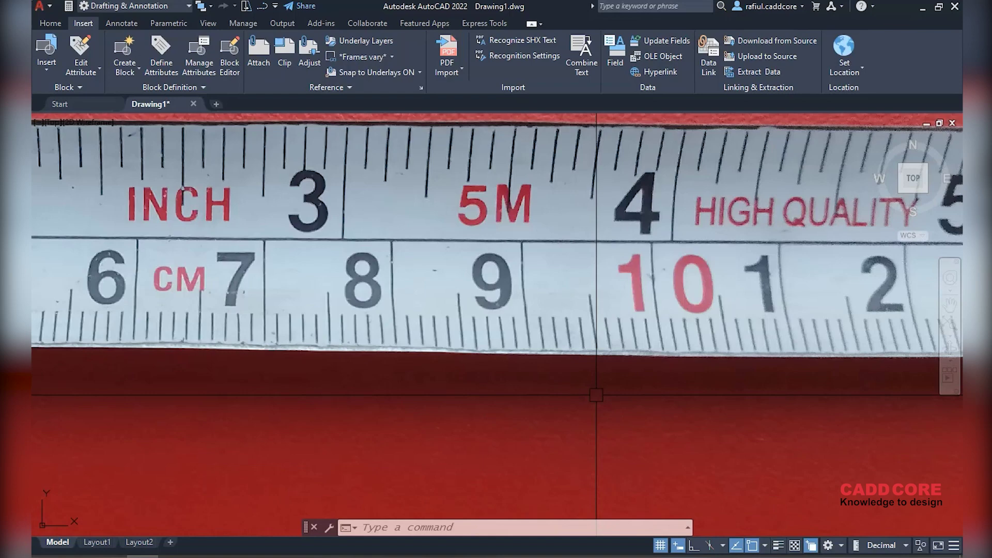
scroll(597, 396, up, 2)
scroll(595, 388, up, 2)
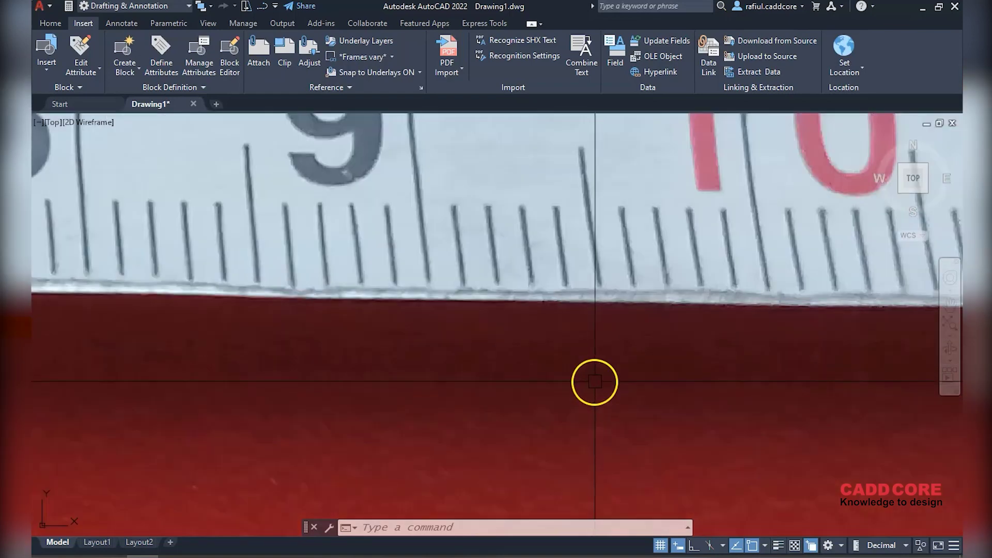
scroll(597, 394, down, 2)
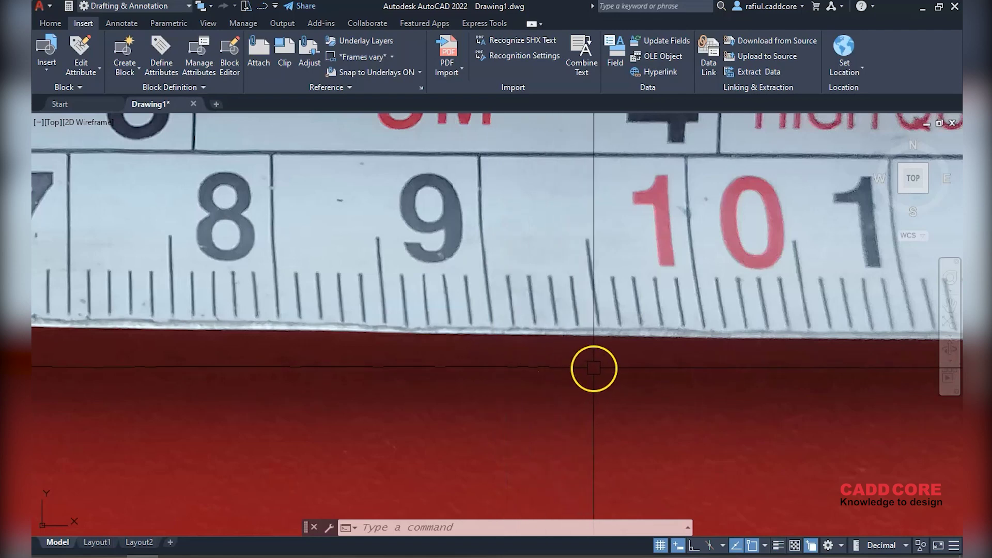
scroll(592, 368, down, 2)
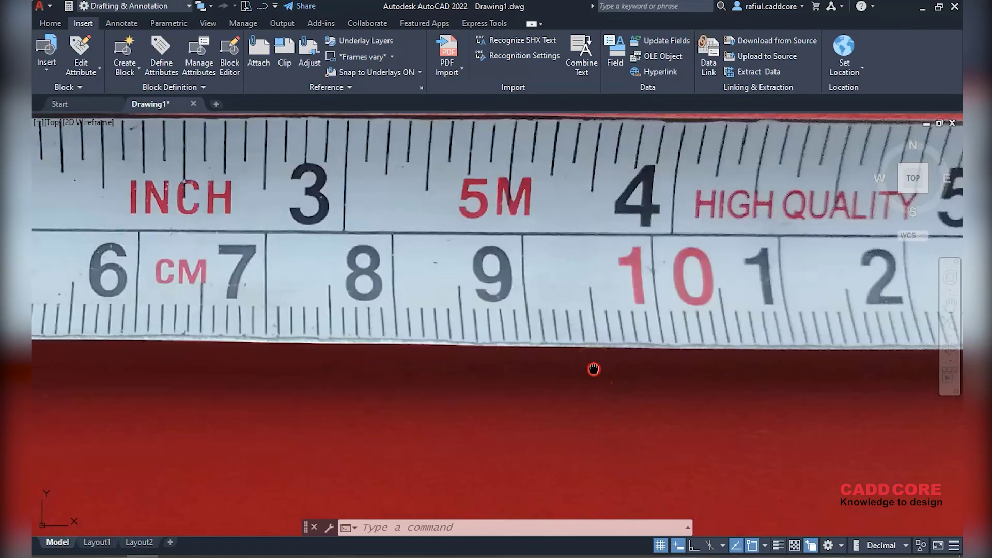
middle_drag(593, 368, 594, 405)
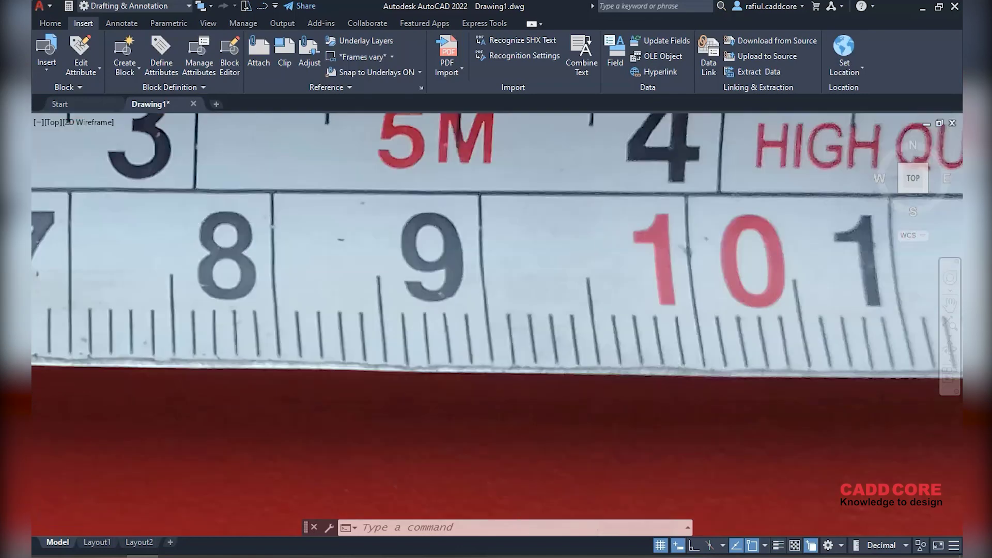
- Zoom out from the 9 cm area until the whole tape photo sits within the grid
scroll(597, 402, down, 2)
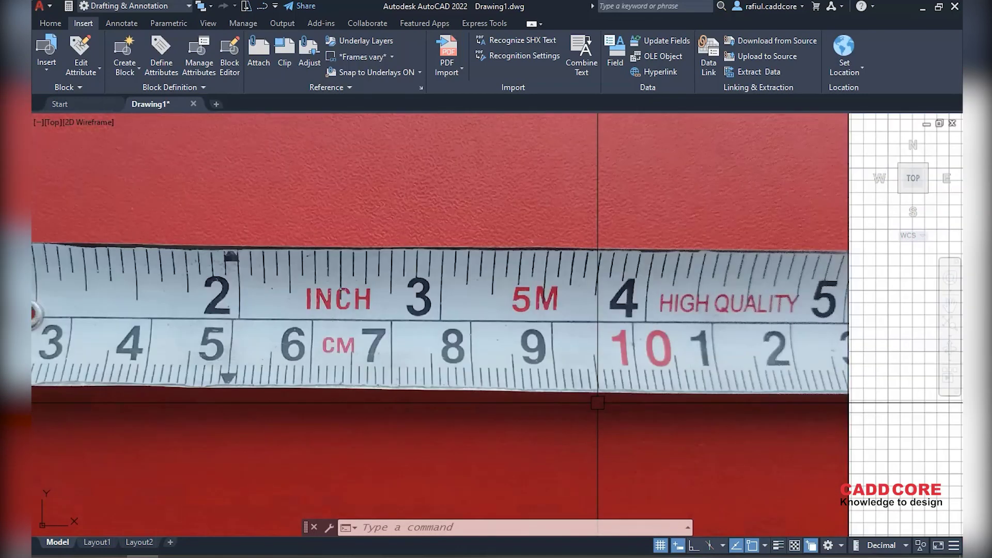
scroll(594, 362, down, 4)
scroll(595, 368, up, 2)
scroll(595, 369, up, 2)
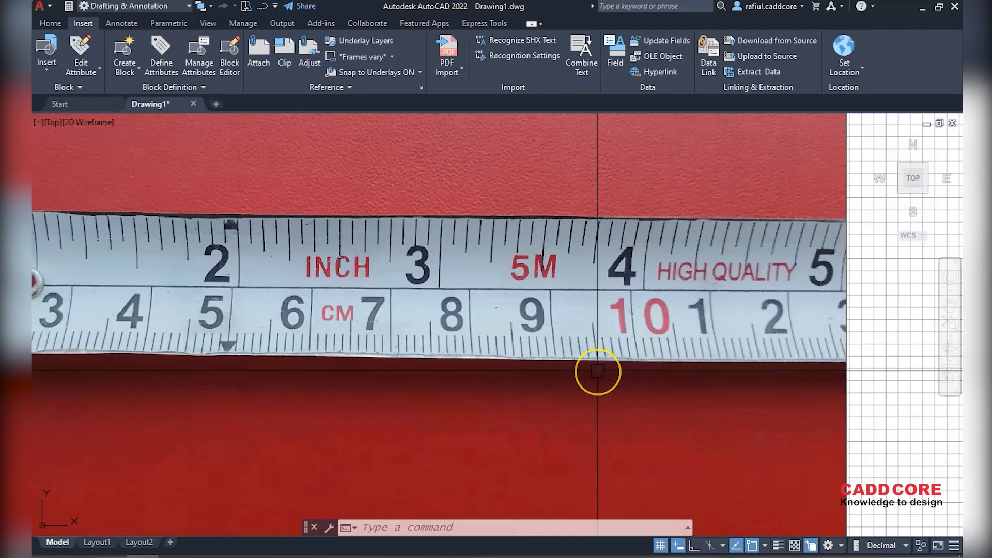
scroll(597, 371, up, 2)
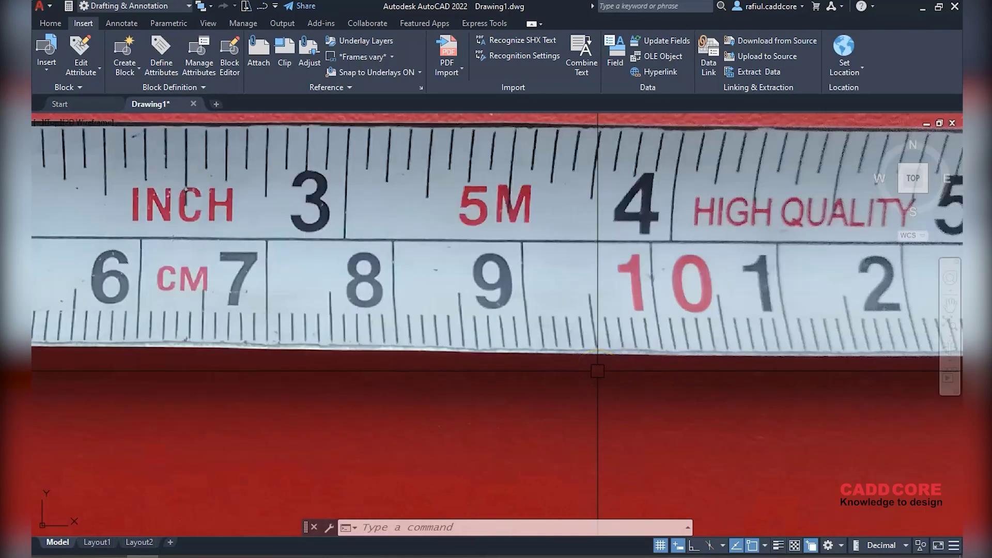
scroll(597, 371, down, 4)
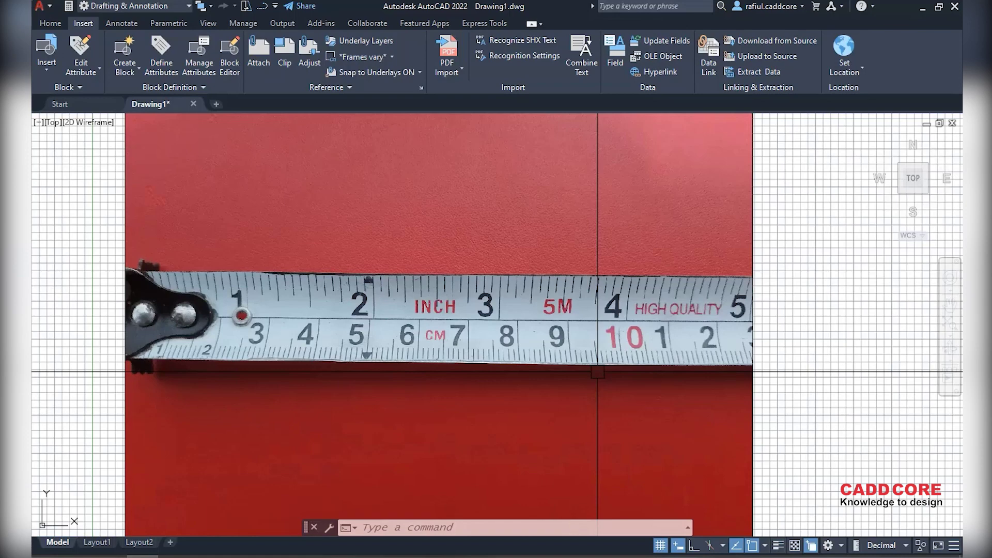
scroll(598, 371, down, 3)
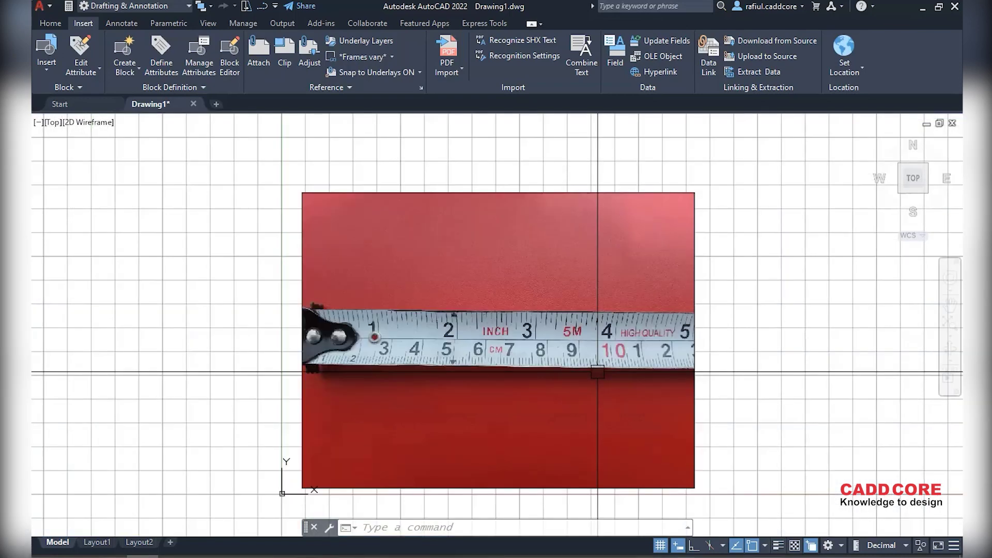
click(567, 352)
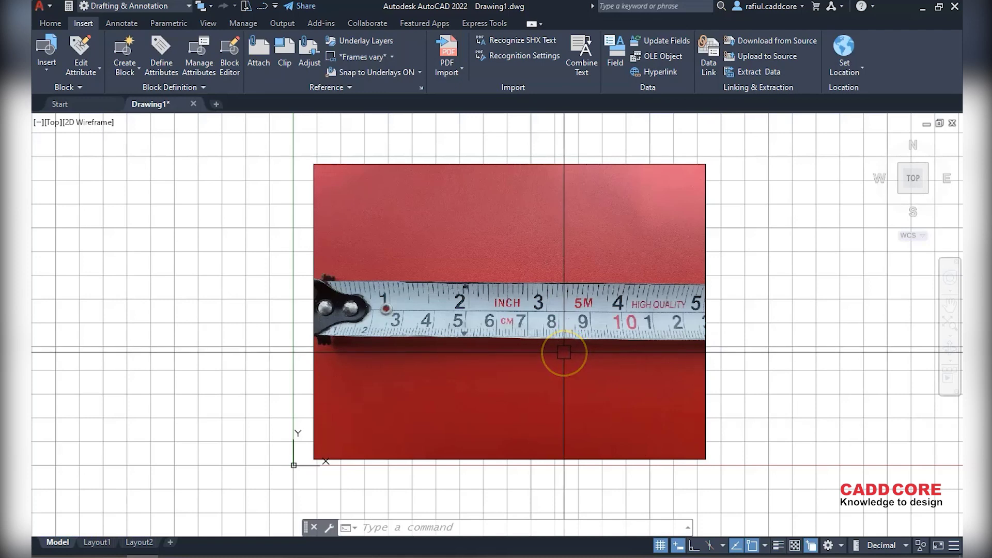
click(171, 439)
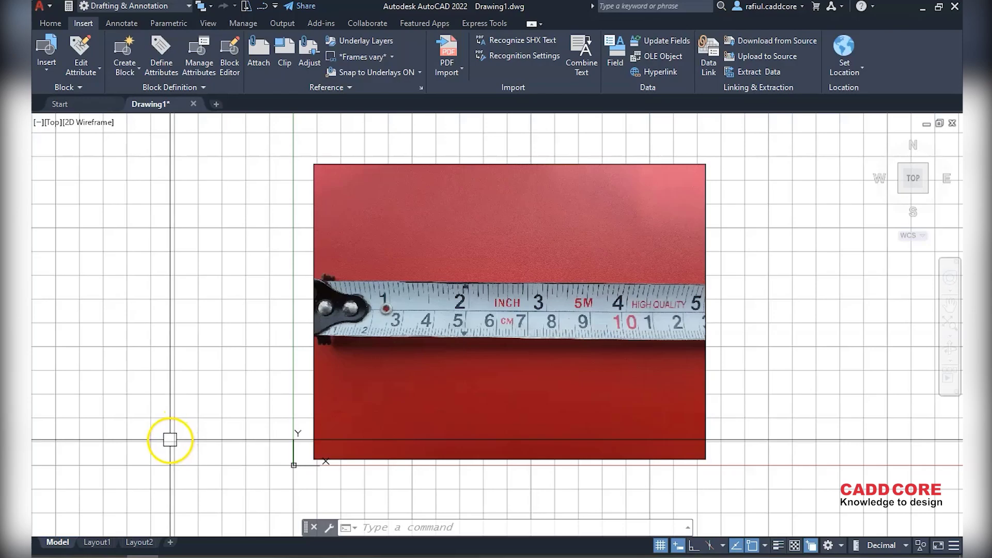